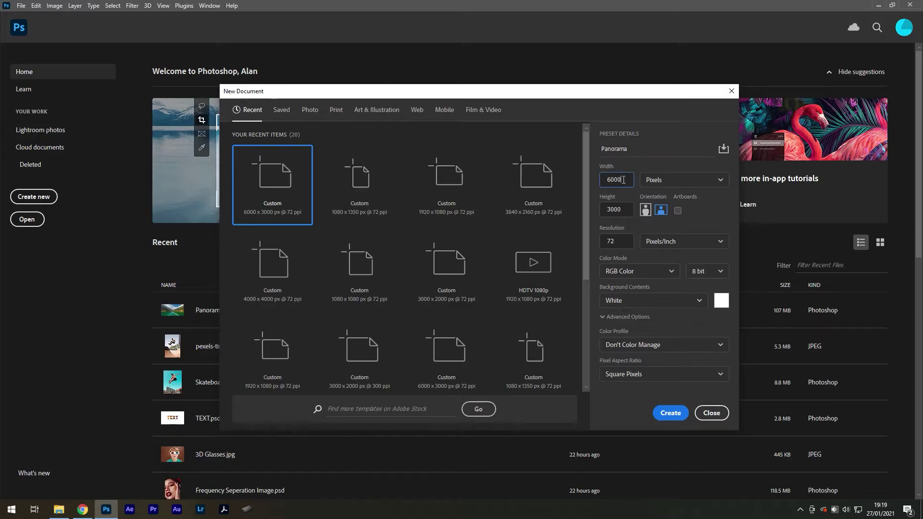
# Step: Set the new document's height to 3000 and create the 6000 × 3000 Panorama document
pyautogui.click(627, 208)
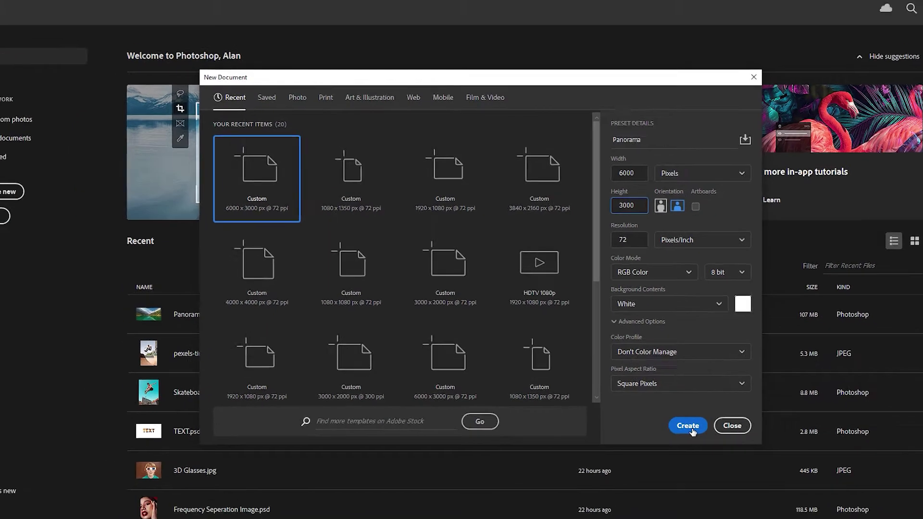
pyautogui.click(727, 455)
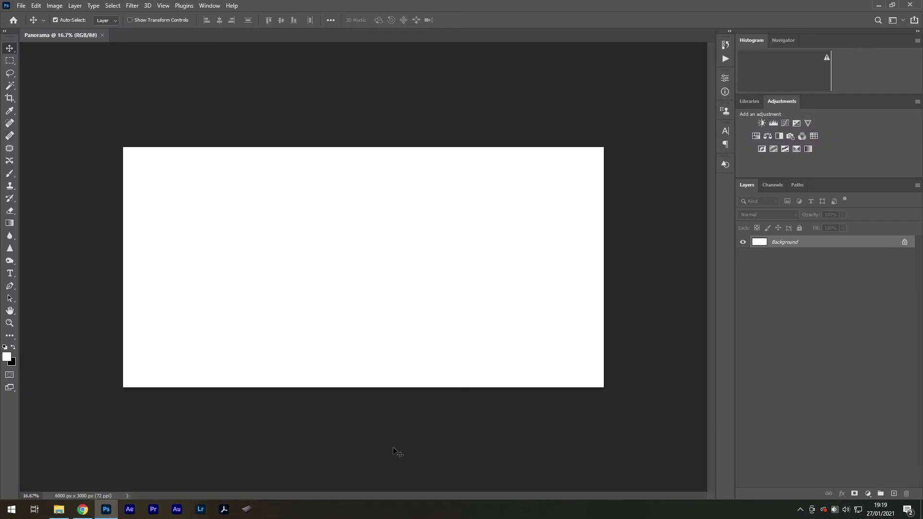
# Step: Place Image.jpg into Panorama and stretch it taller, keeping it centred
pyautogui.click(59, 510)
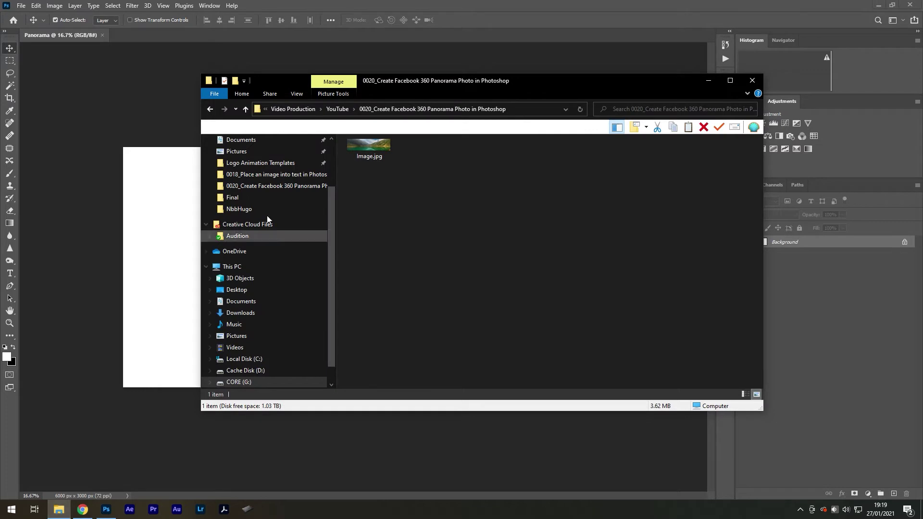
pyautogui.moveTo(358, 147); pyautogui.dragTo(160, 206)
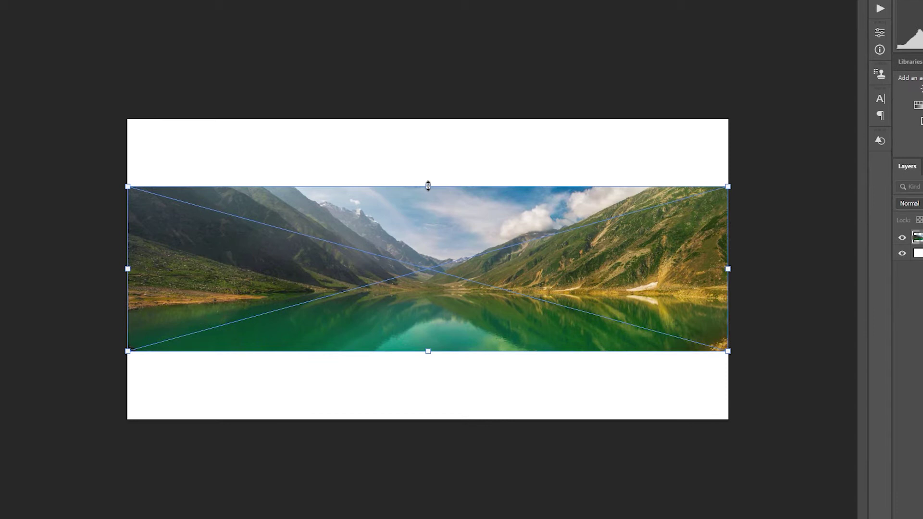
pyautogui.moveTo(428, 186); pyautogui.dragTo(437, 167)
pyautogui.press('Return')
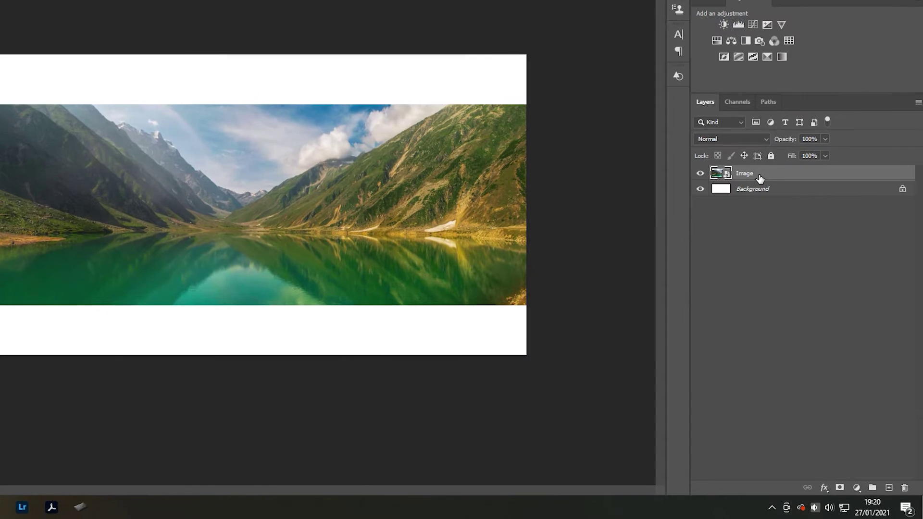
pyautogui.rightClick(790, 243)
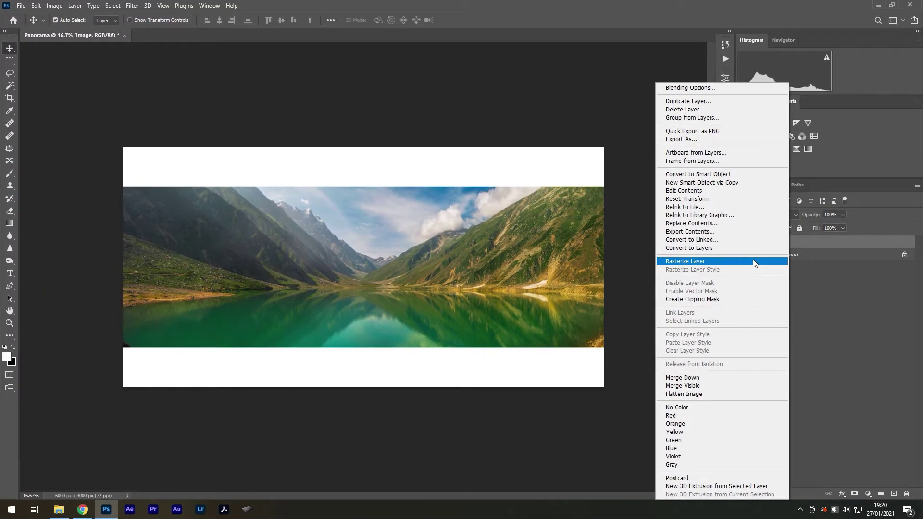
# Step: Rasterize the Image layer and Magic Wand-select the white bands above and below the photo
pyautogui.click(754, 264)
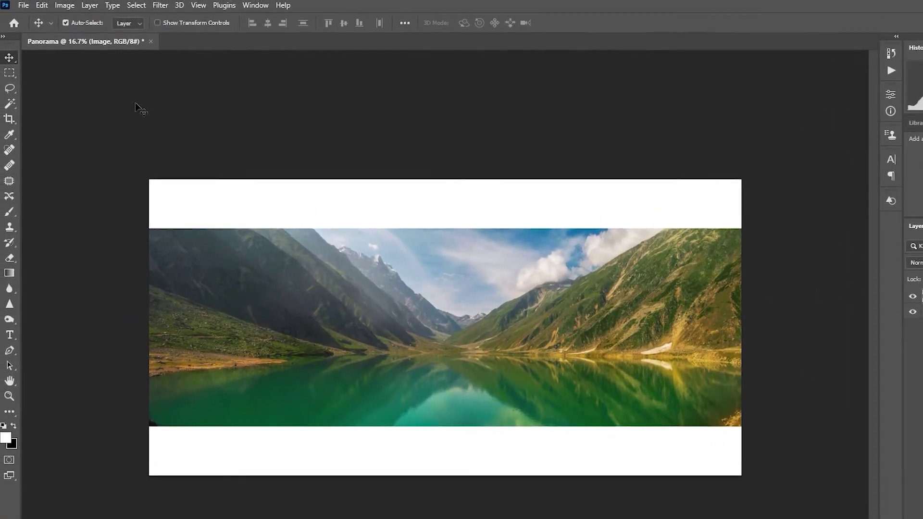
pyautogui.click(11, 86)
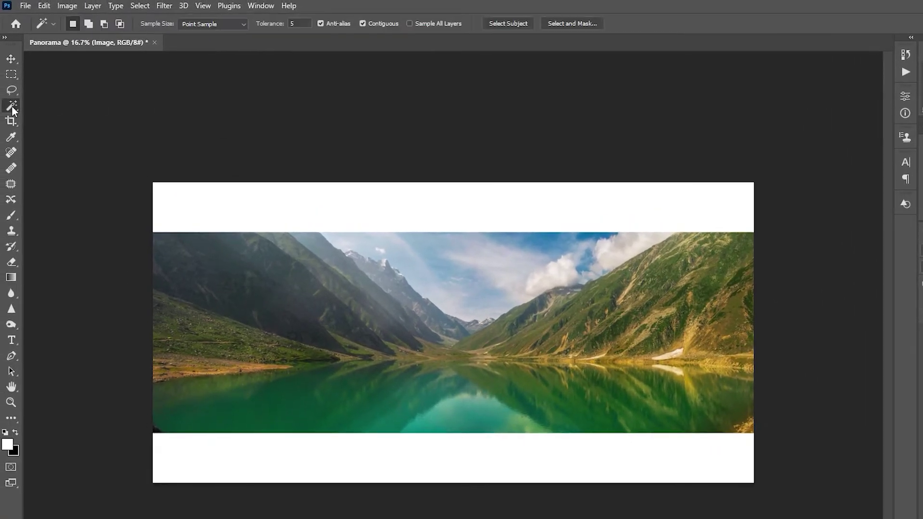
pyautogui.rightClick(12, 106)
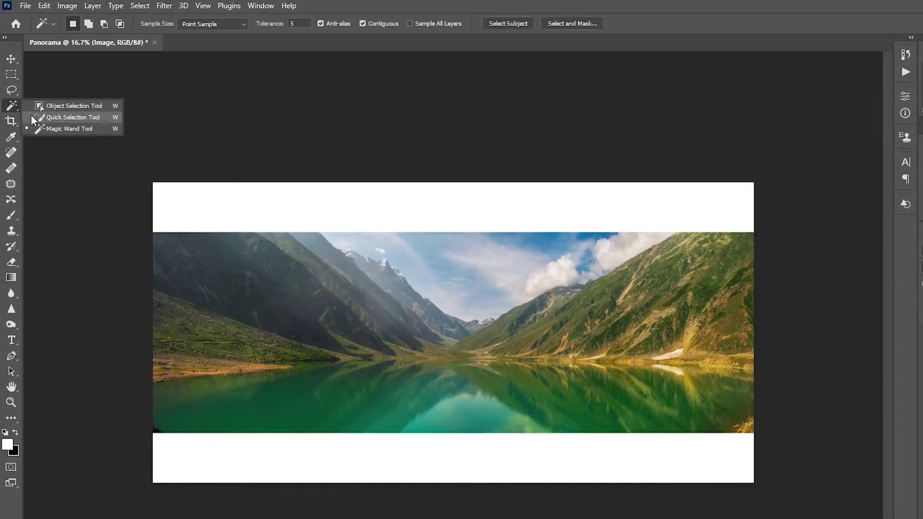
pyautogui.click(71, 128)
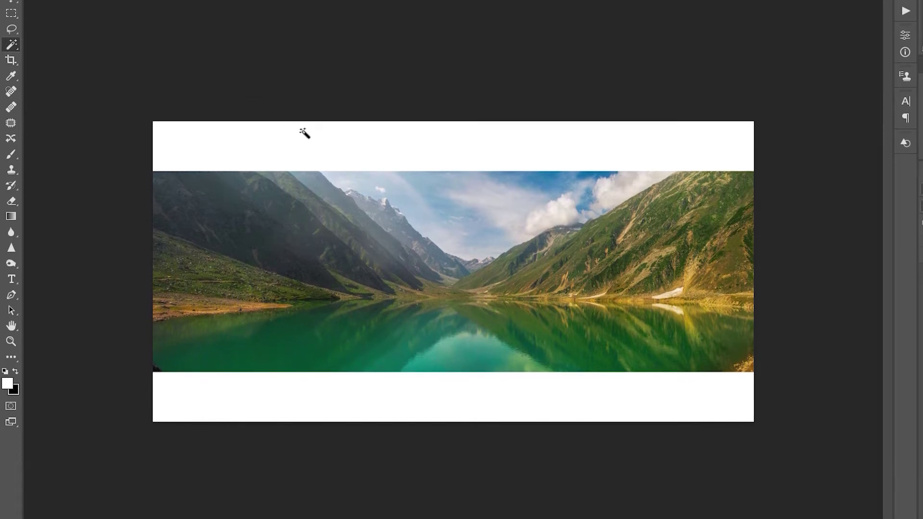
pyautogui.click(304, 133)
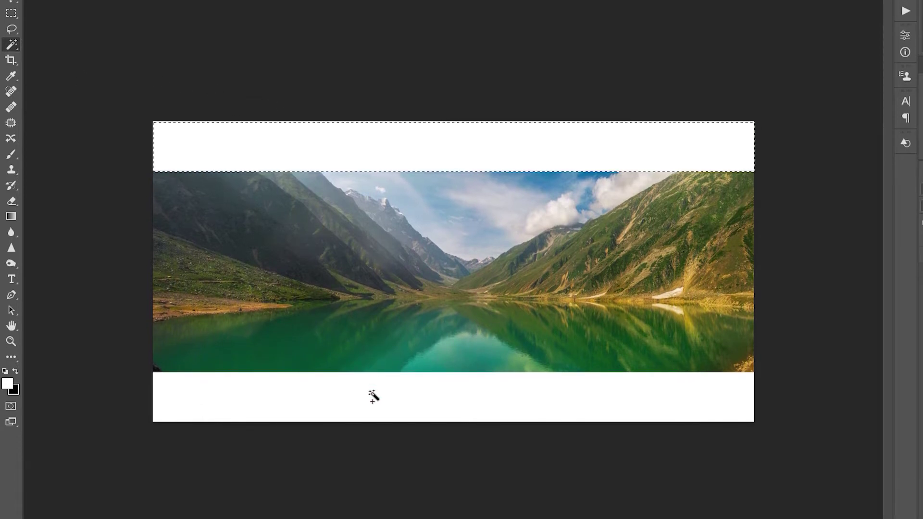
pyautogui.keyDown('shift'); pyautogui.click(373, 398); pyautogui.keyUp('shift')
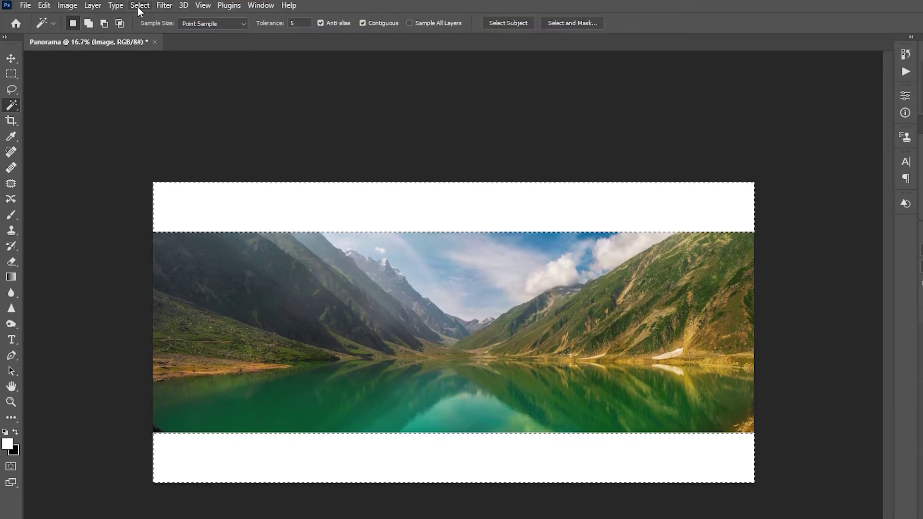
# Step: Expand the band selection by 5 pixels
pyautogui.click(140, 6)
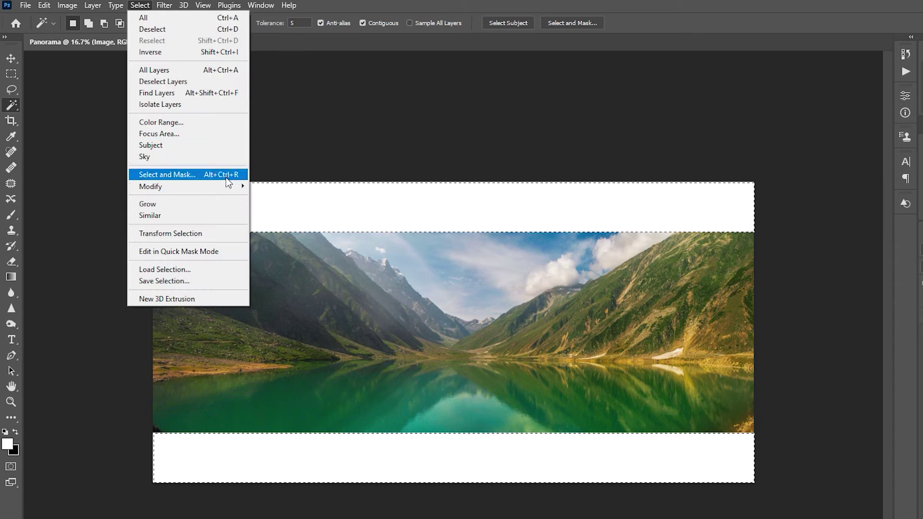
pyautogui.moveTo(231, 186)
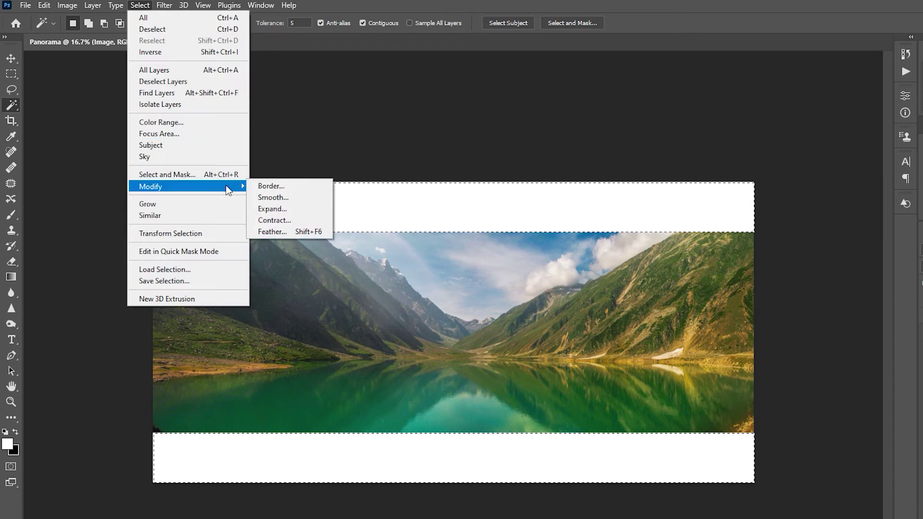
pyautogui.click(289, 210)
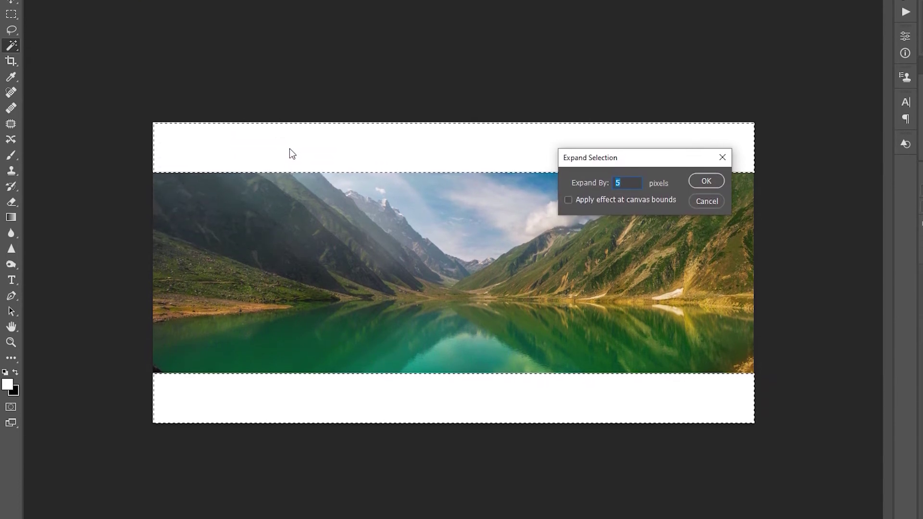
pyautogui.click(627, 182)
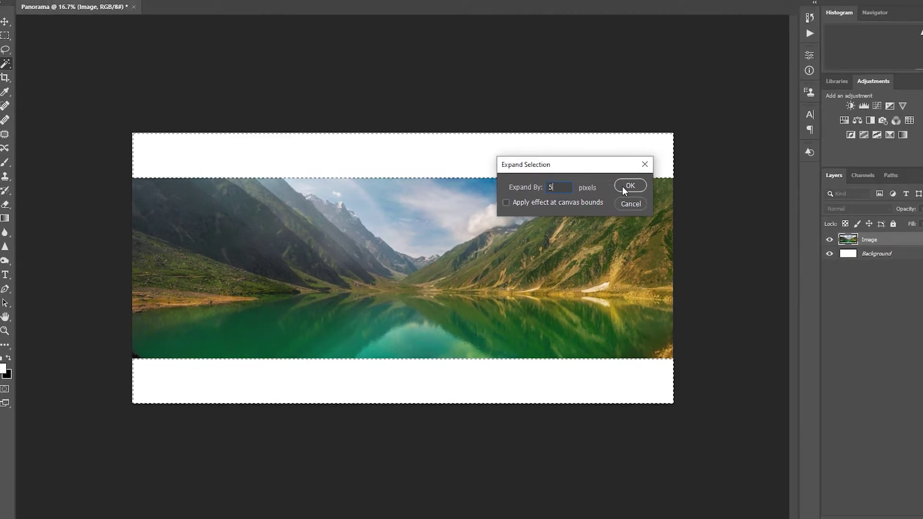
pyautogui.click(697, 178)
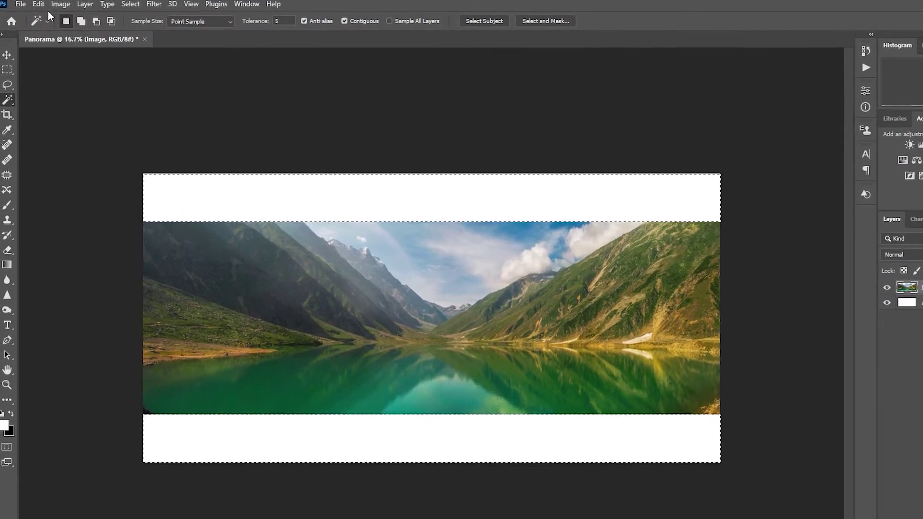
# Step: Content-Aware Fill the selected white bands with sky and lake, then deselect
pyautogui.click(37, 6)
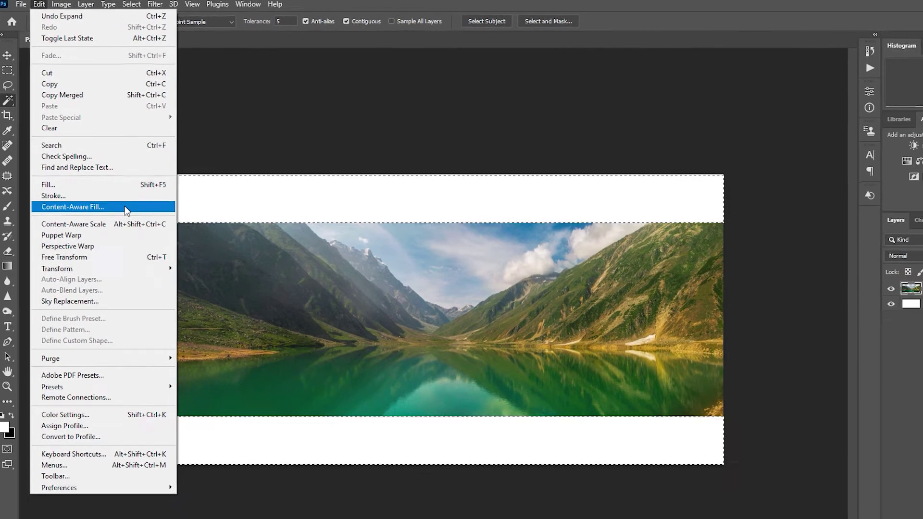
pyautogui.click(123, 220)
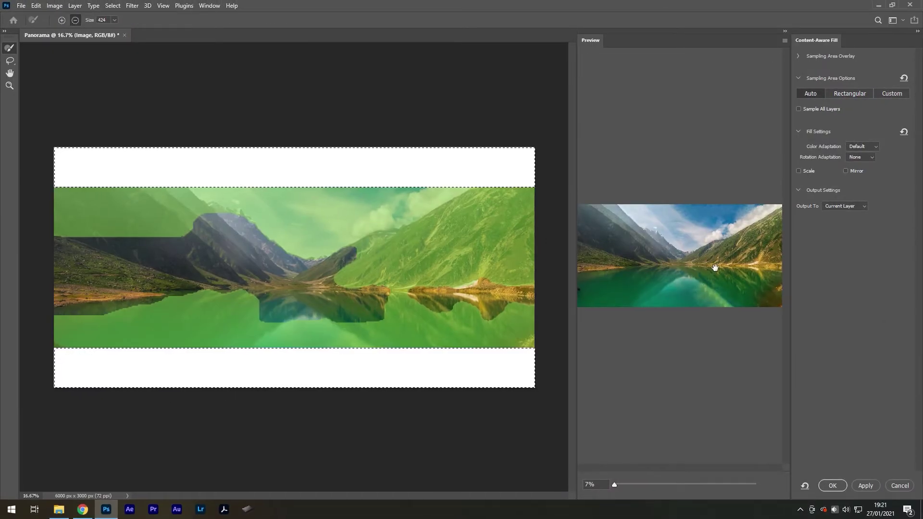
pyautogui.click(826, 485)
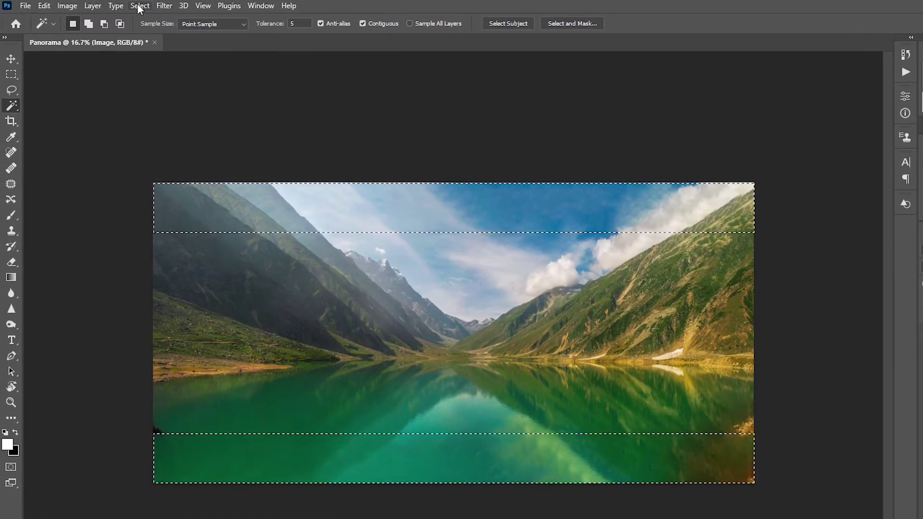
pyautogui.click(139, 7)
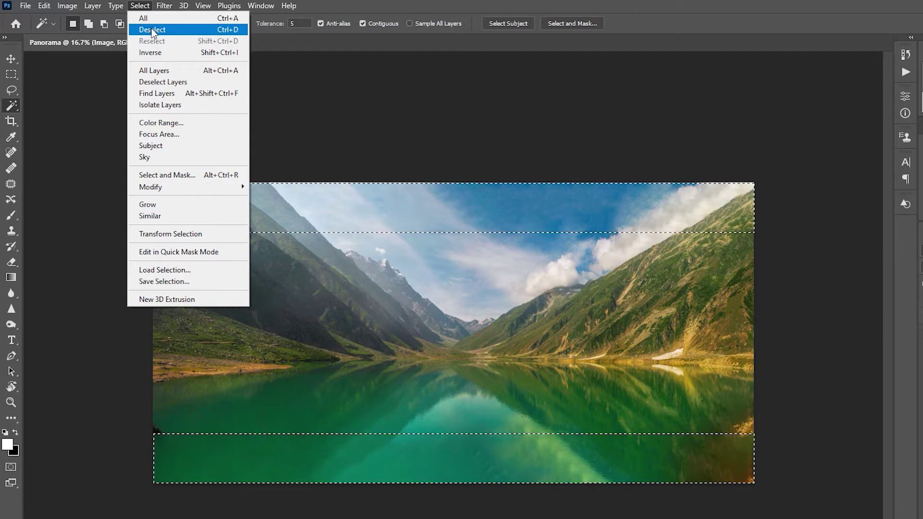
pyautogui.click(152, 29)
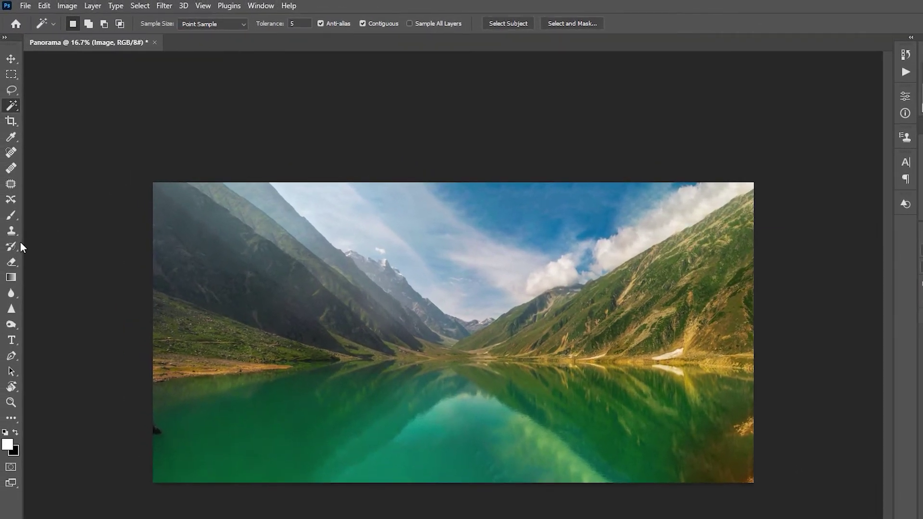
# Step: Clone Stamp nearby water over the dark rocks at the left and lower-right lake edges
pyautogui.click(11, 231)
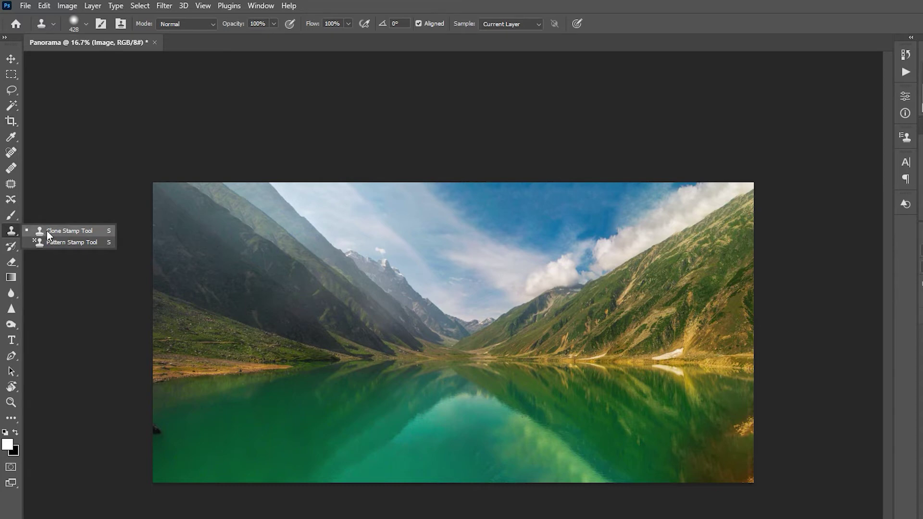
pyautogui.click(45, 229)
pyautogui.keyDown('alt'); pyautogui.click(94, 363); pyautogui.keyUp('alt')
pyautogui.click(70, 366)
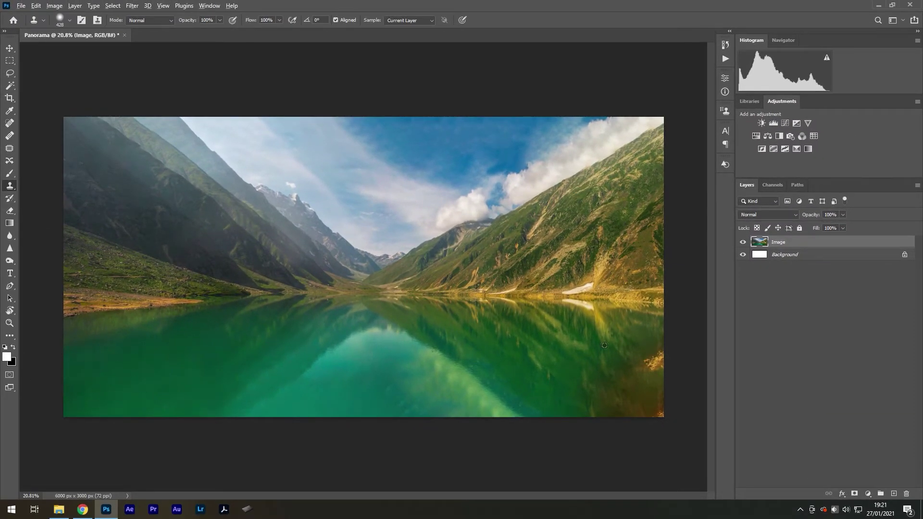
pyautogui.moveTo(654, 347)
pyautogui.mouseDown()
pyautogui.moveTo(579, 372)
pyautogui.moveTo(579, 408)
pyautogui.moveTo(650, 399)
pyautogui.mouseUp()
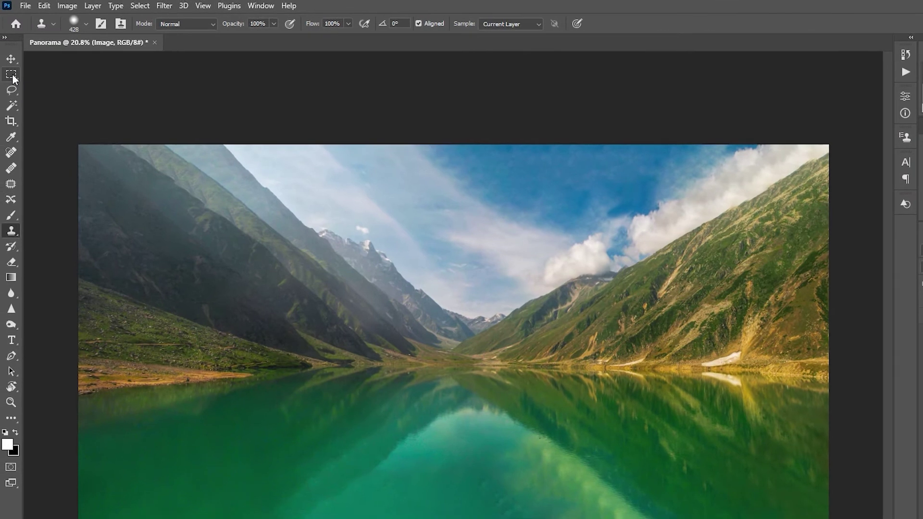
# Step: Select a full-height strip at the image's left edge and copy it to a new layer
pyautogui.click(11, 60)
pyautogui.moveTo(78, 144); pyautogui.dragTo(124, 512)
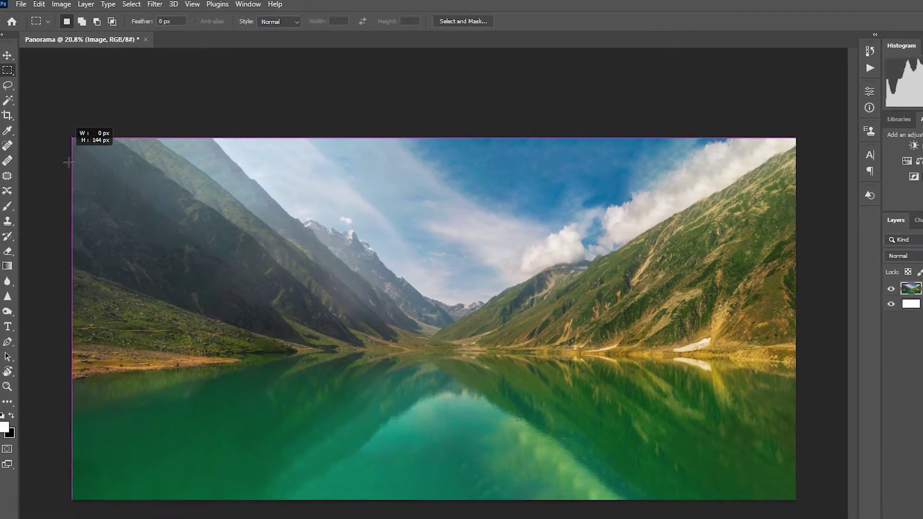
pyautogui.moveTo(99, 411); pyautogui.dragTo(93, 424)
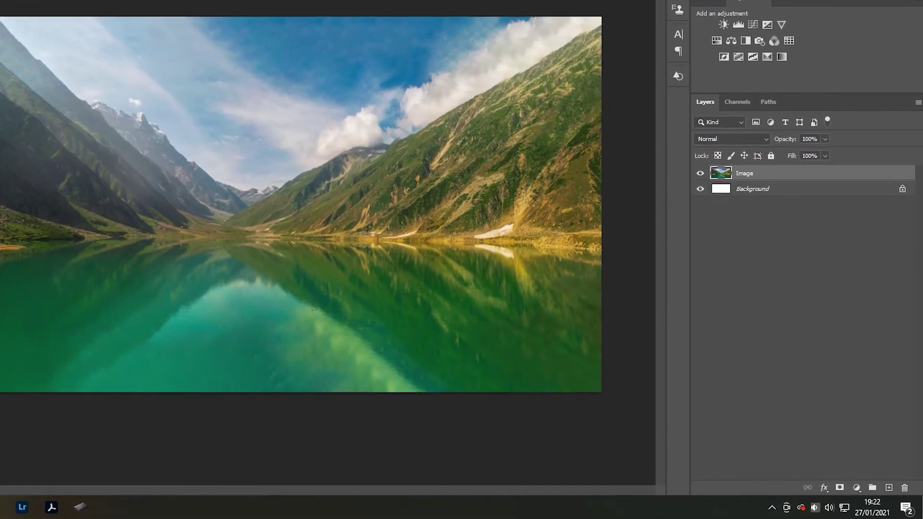
pyautogui.hotkey('ctrl', 'j')
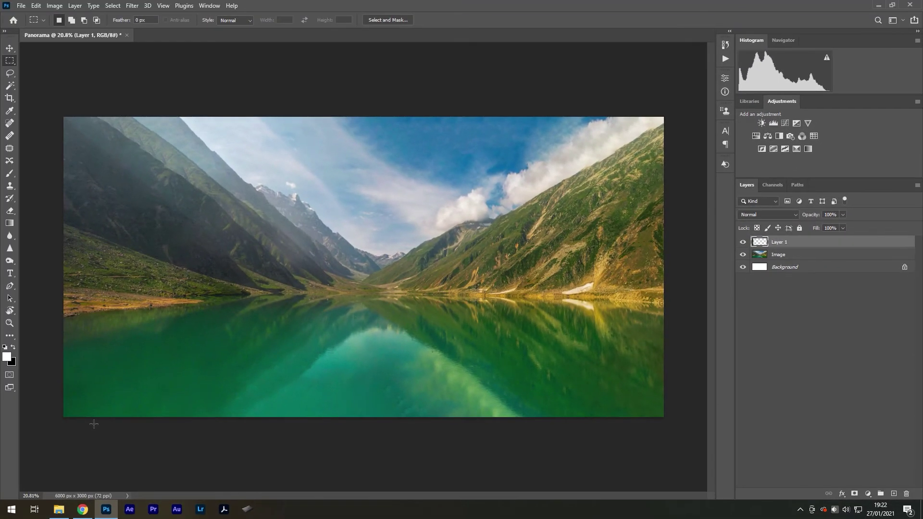
# Step: Move the copied strip to the canvas's right edge and flip it horizontally
pyautogui.hotkey('ctrl', 't')
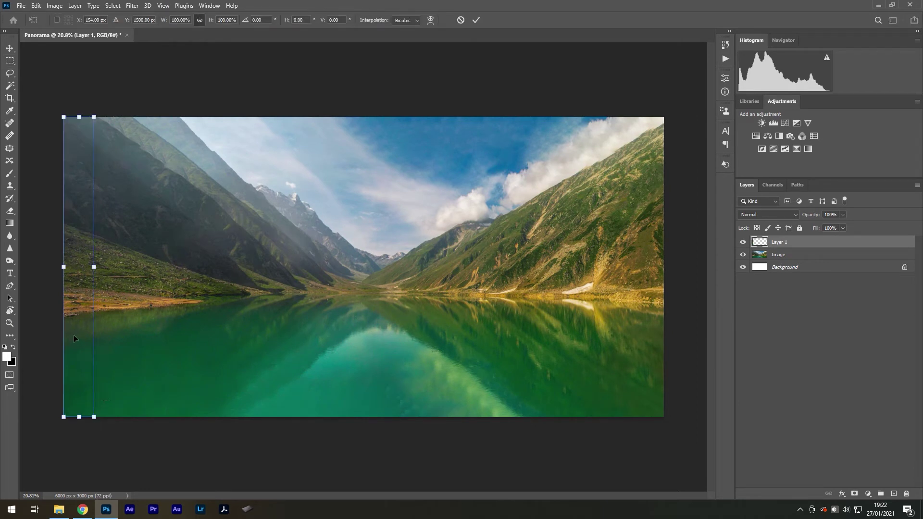
pyautogui.moveTo(74, 335); pyautogui.dragTo(639, 339)
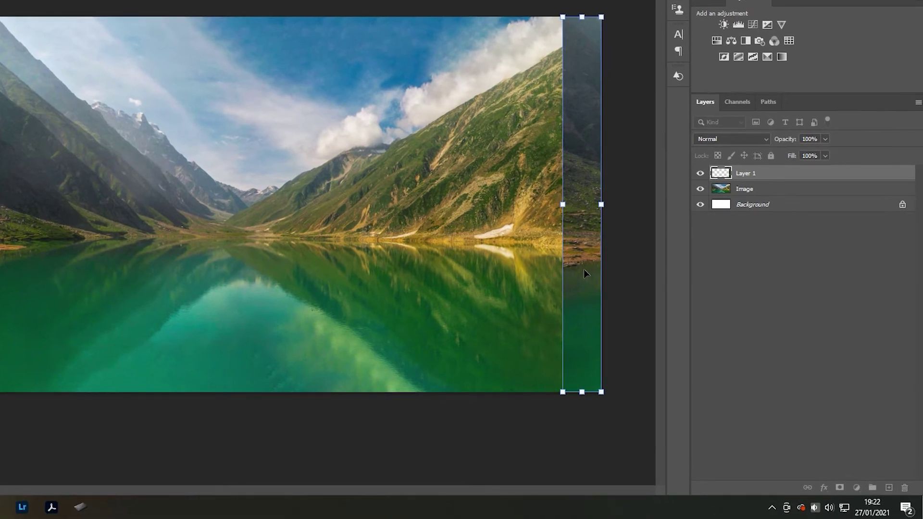
pyautogui.rightClick(583, 269)
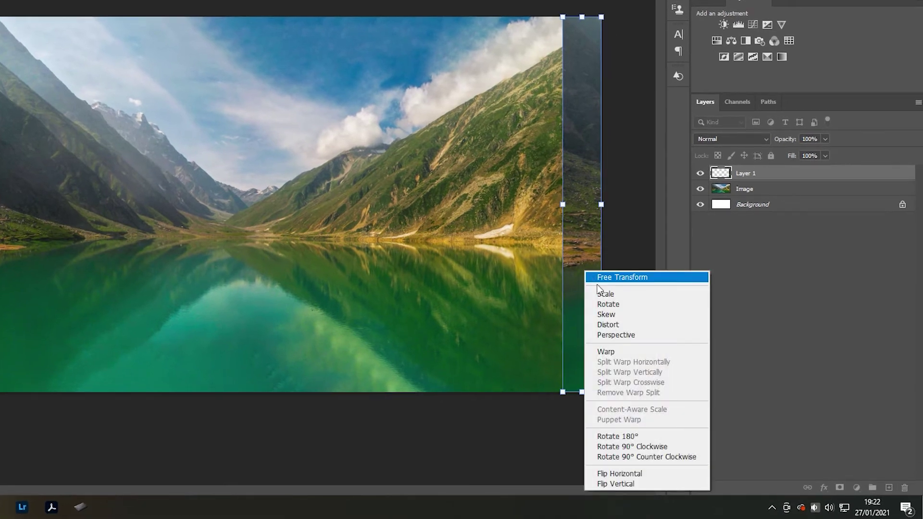
pyautogui.click(627, 476)
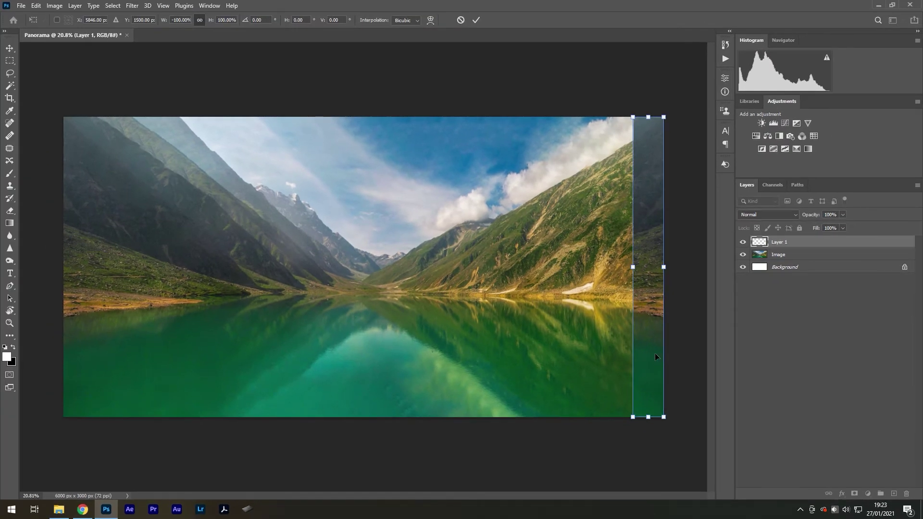
pyautogui.press('Return')
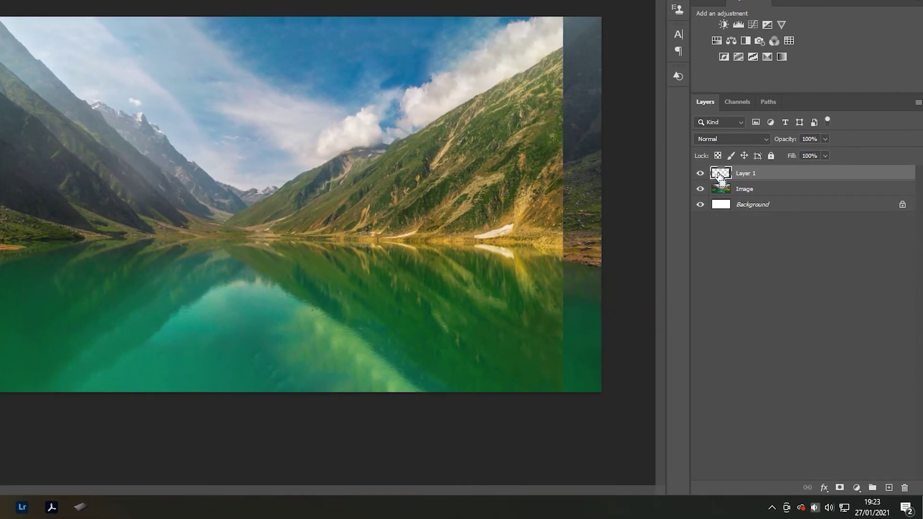
# Step: Load Layer 1's strip as a selection, add a layer mask, and reload the selection from the mask
pyautogui.keyDown('ctrl'); pyautogui.click(721, 176); pyautogui.keyUp('ctrl')
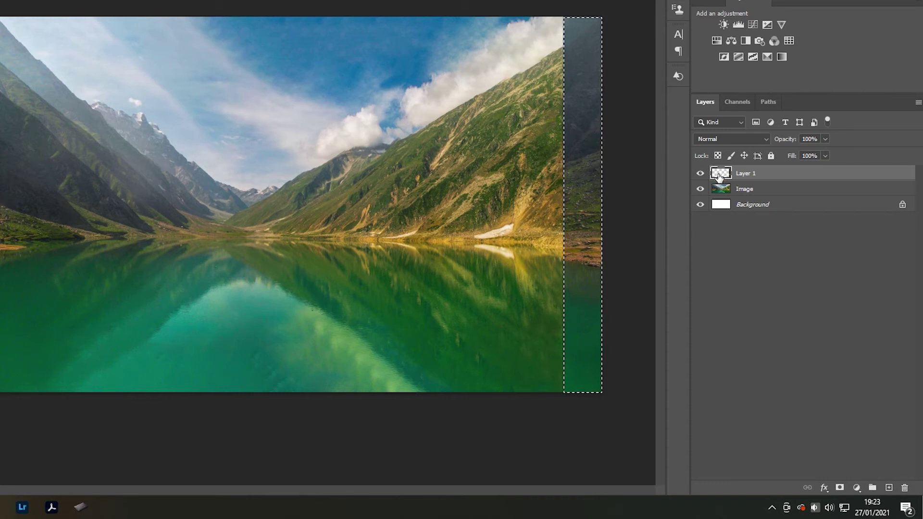
pyautogui.click(840, 489)
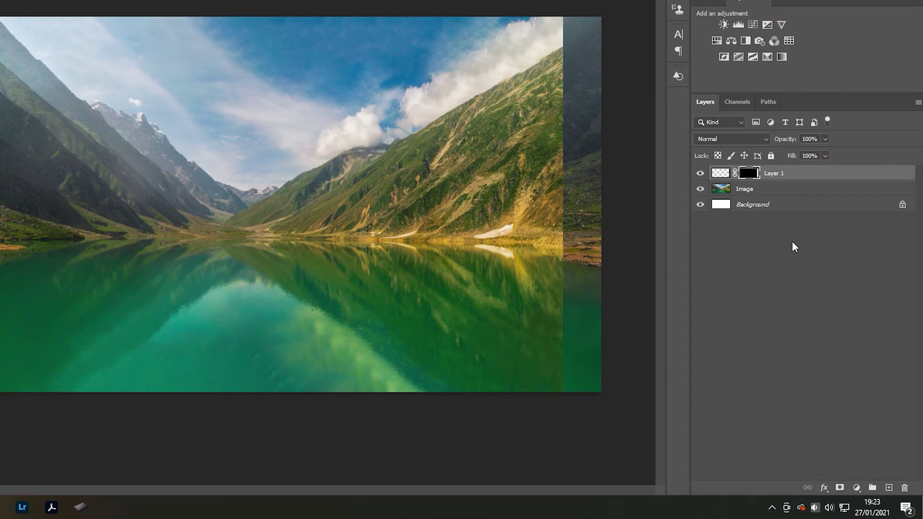
pyautogui.keyDown('ctrl'); pyautogui.click(751, 178); pyautogui.keyUp('ctrl')
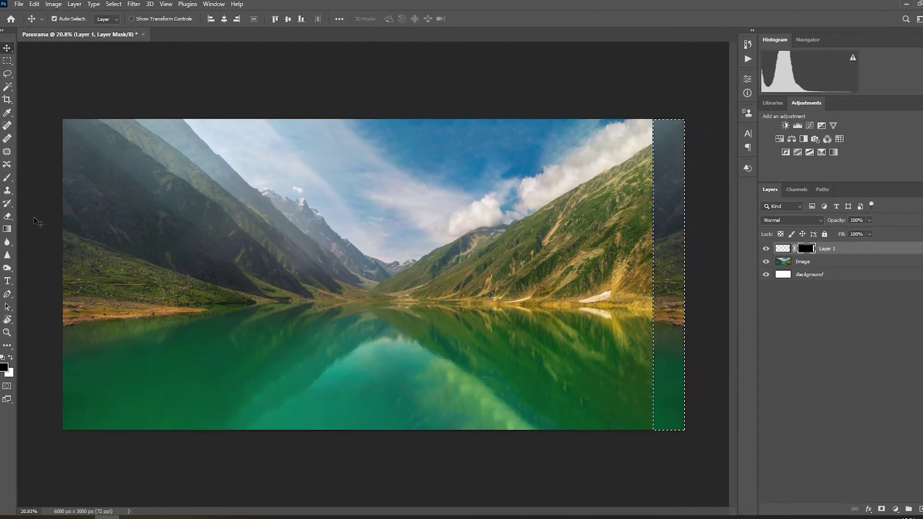
# Step: Draw a Basics Black, White gradient across the selected strip on Layer 1's mask
pyautogui.click(7, 229)
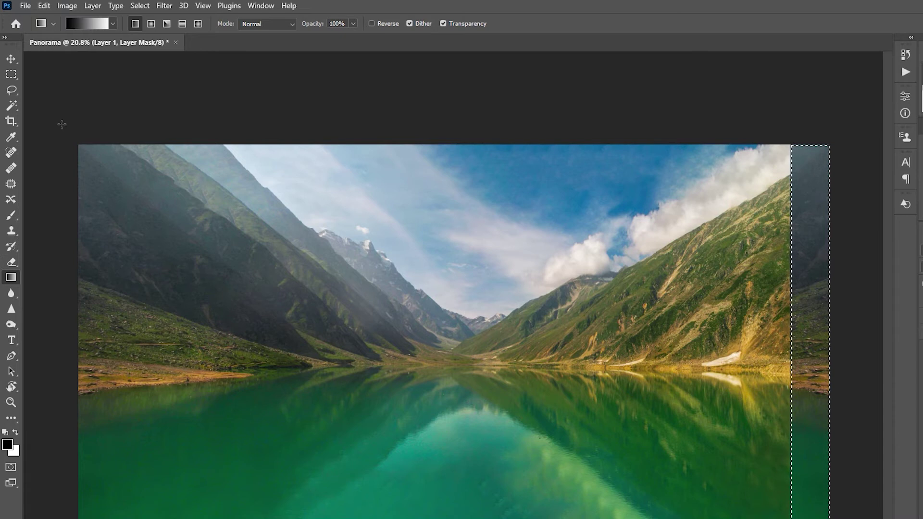
pyautogui.click(88, 23)
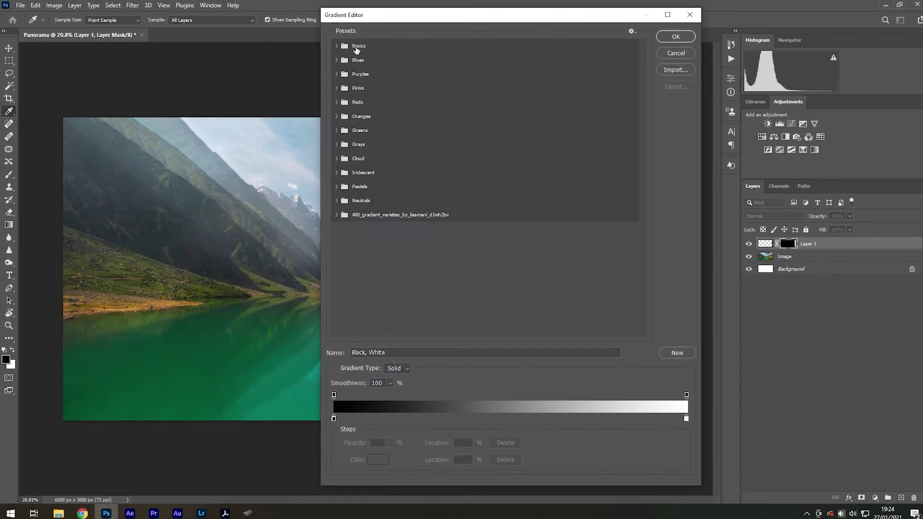
pyautogui.click(335, 46)
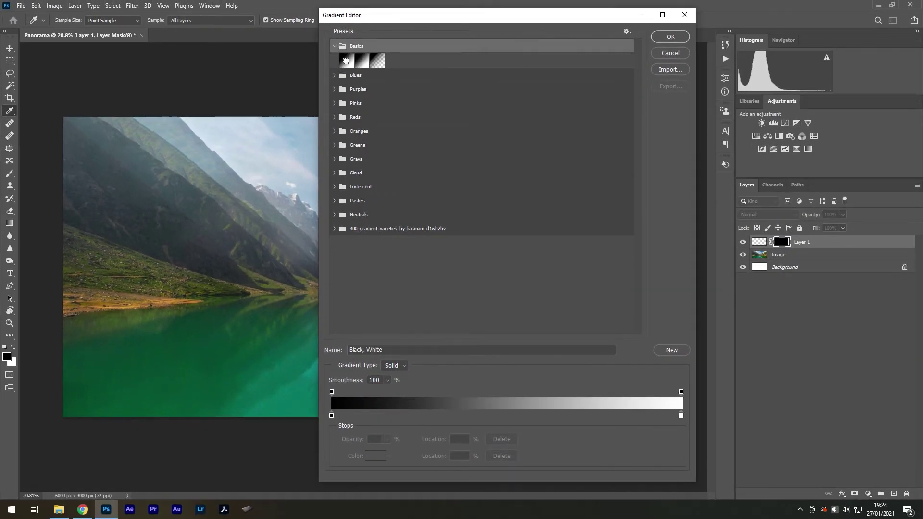
pyautogui.click(346, 61)
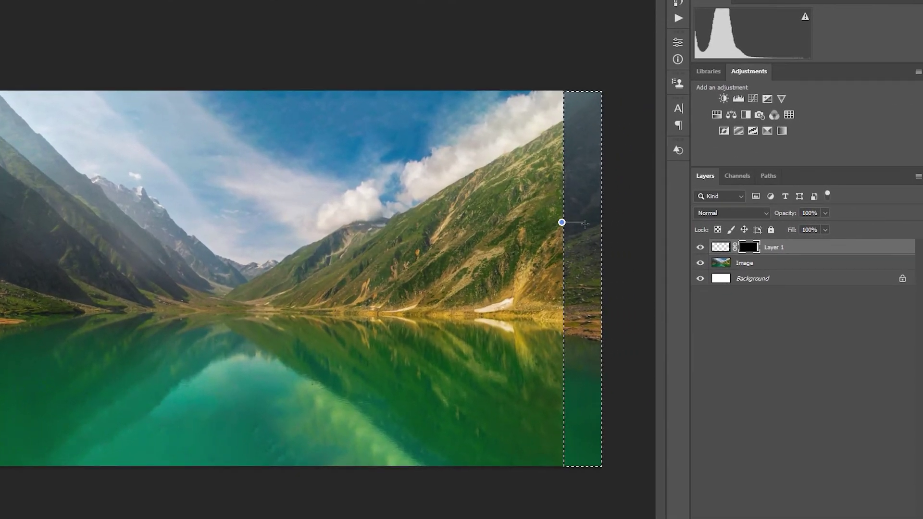
pyautogui.moveTo(586, 230); pyautogui.dragTo(596, 230)
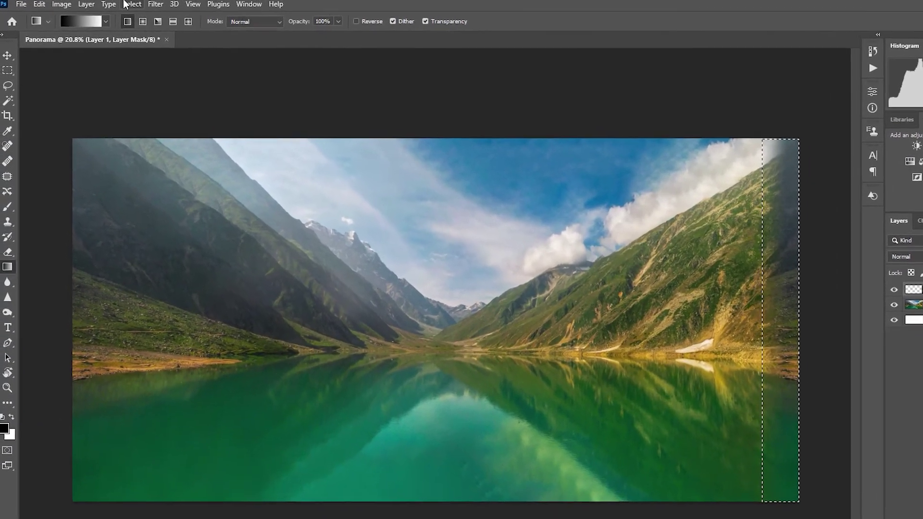
pyautogui.click(113, 5)
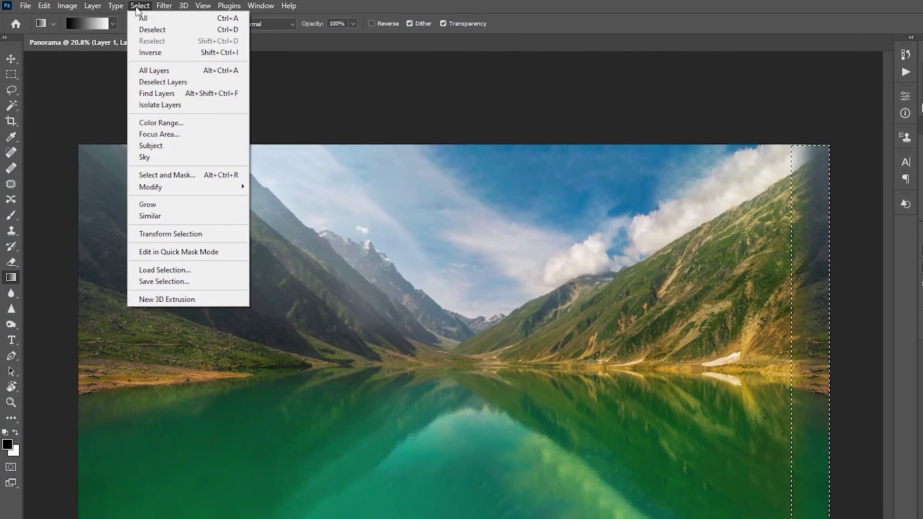
# Step: Deselect, then save the image as a JPEG named Panorama at quality 7 Medium
pyautogui.click(151, 31)
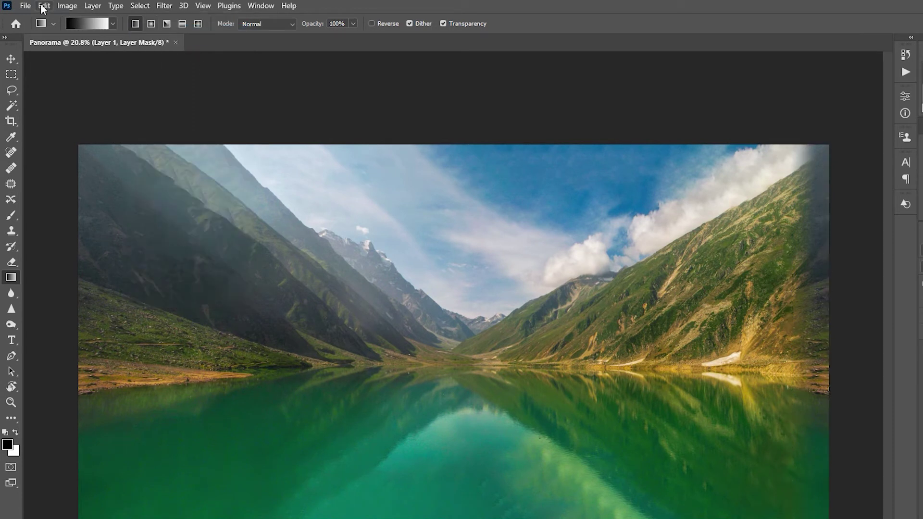
pyautogui.press('v')
pyautogui.click(25, 6)
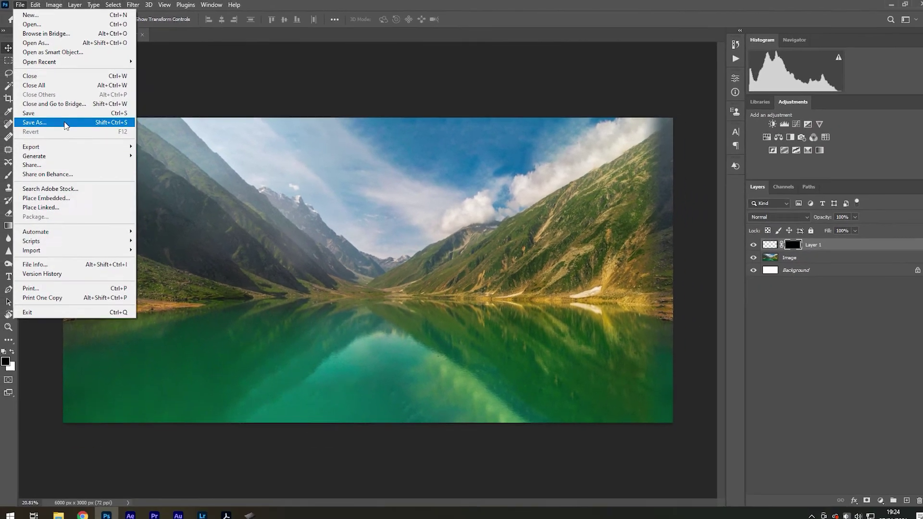
pyautogui.click(81, 152)
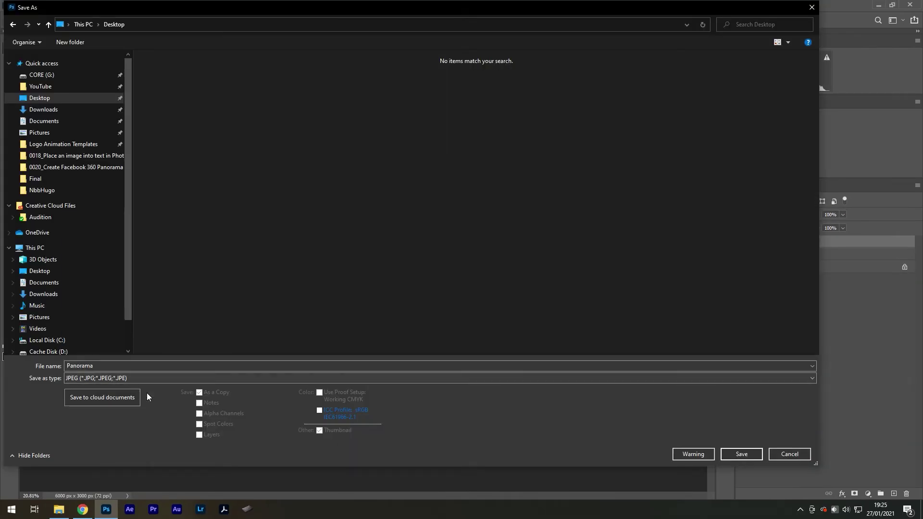
pyautogui.click(741, 454)
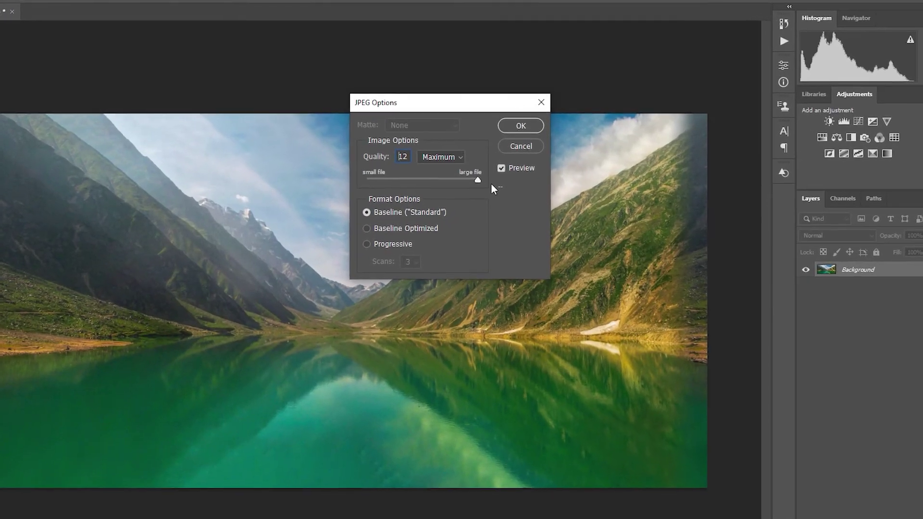
pyautogui.moveTo(465, 180); pyautogui.dragTo(433, 180)
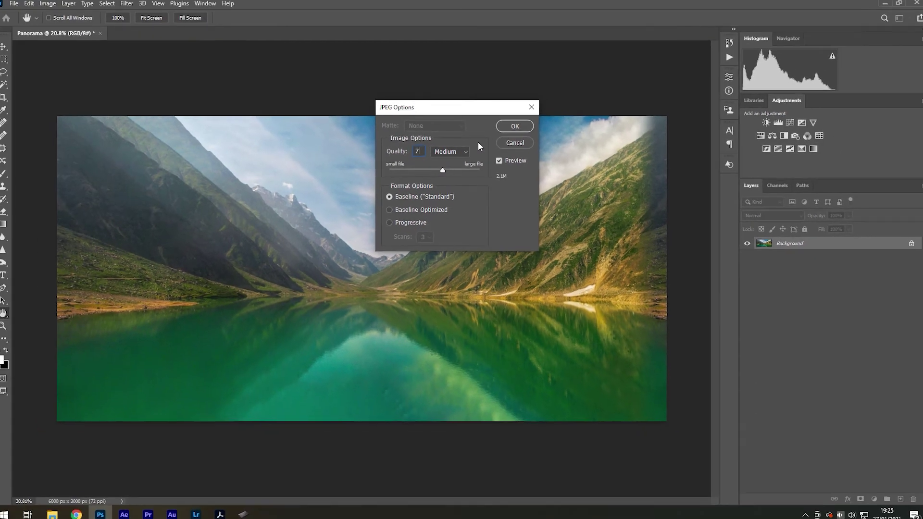
pyautogui.click(512, 128)
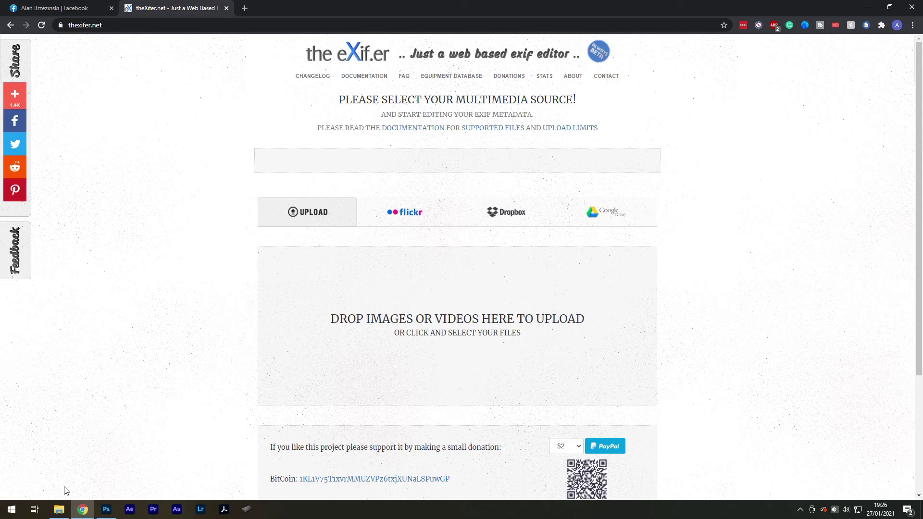
# Step: Upload Panorama.jpg from the Desktop folder to theXifer.net and open its eXif.me editor
pyautogui.click(59, 510)
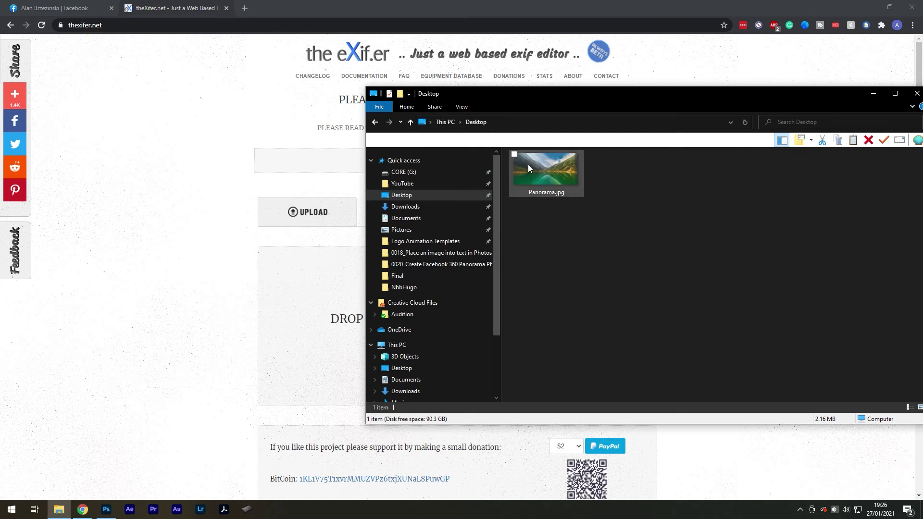
pyautogui.moveTo(532, 94); pyautogui.dragTo(823, 71)
pyautogui.moveTo(826, 139); pyautogui.dragTo(465, 332)
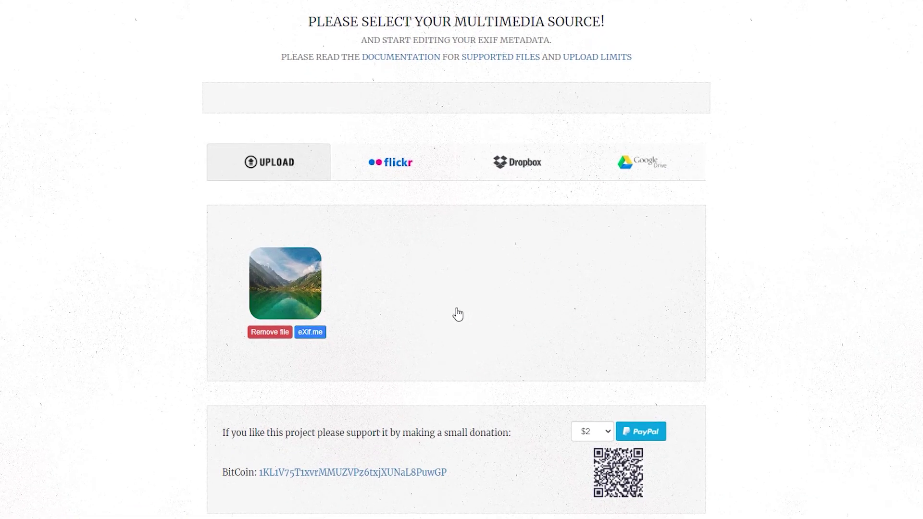
pyautogui.click(311, 333)
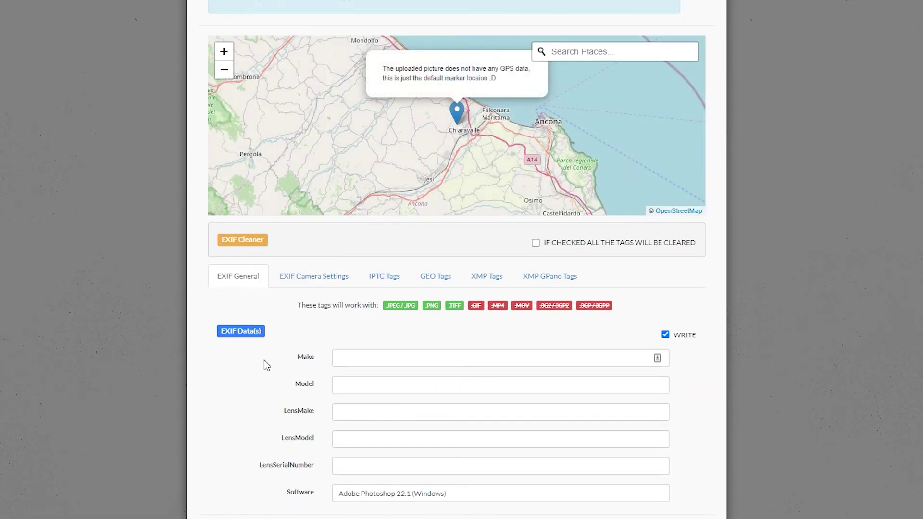
# Step: Set the EXIF Make to Ricoh and Model to Ricoh THETA S
pyautogui.scroll(-3, 264, 359)
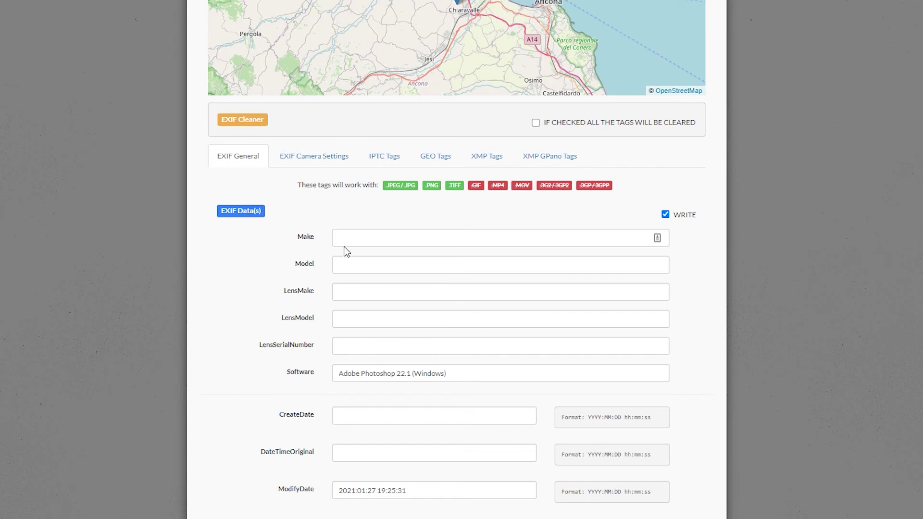
pyautogui.click(340, 239)
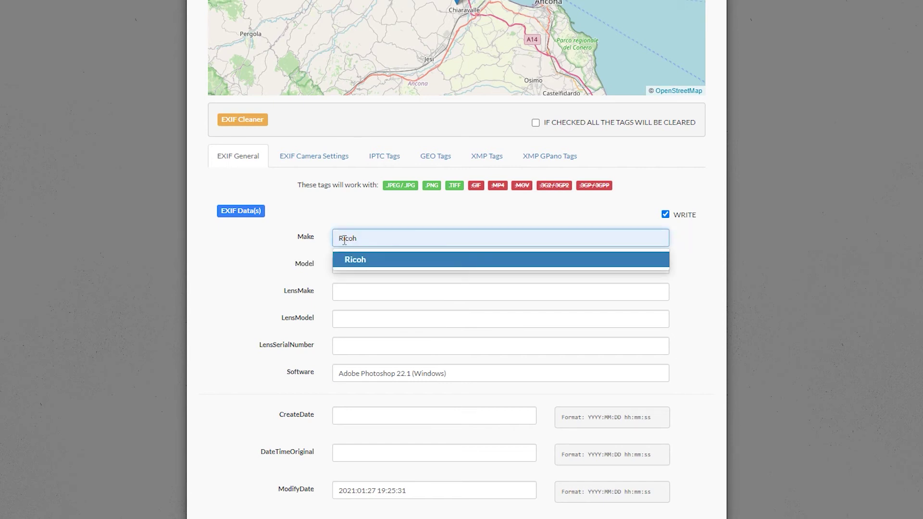
pyautogui.click(357, 265)
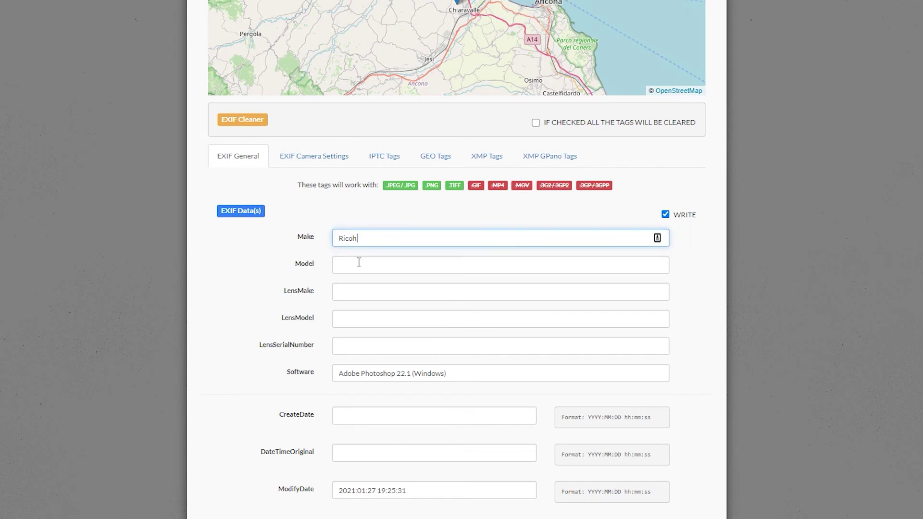
pyautogui.click(359, 263)
pyautogui.click(355, 288)
pyautogui.click(355, 288)
# Step: Write the new EXIF tags to Panorama.jpg and download the re-tagged file
pyautogui.scroll(-5, 354, 288)
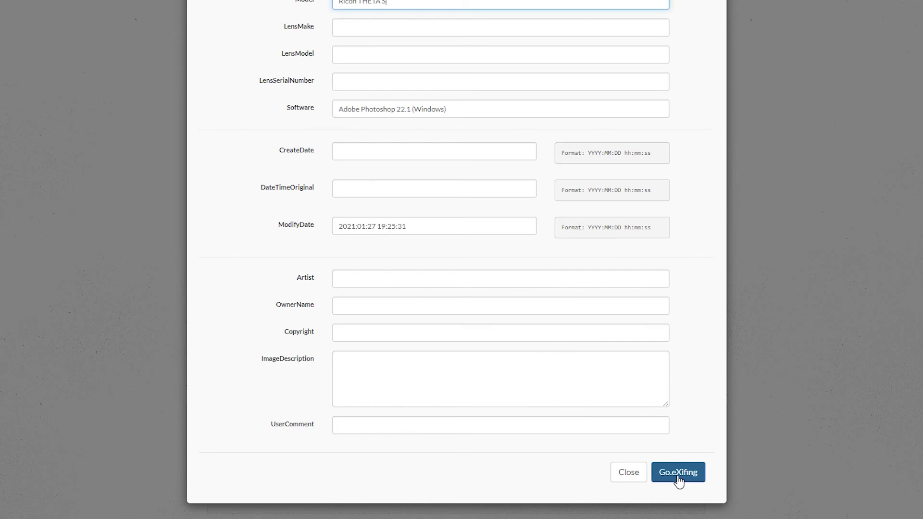
pyautogui.click(678, 476)
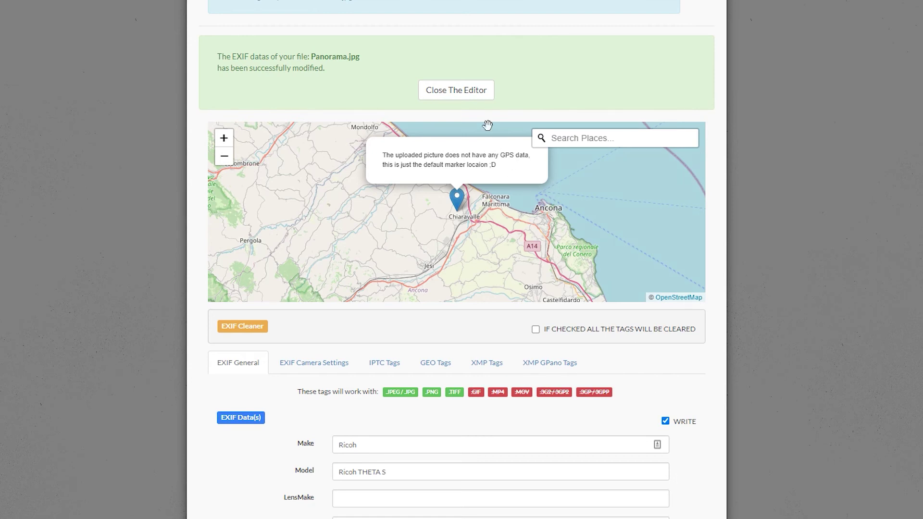
pyautogui.click(466, 95)
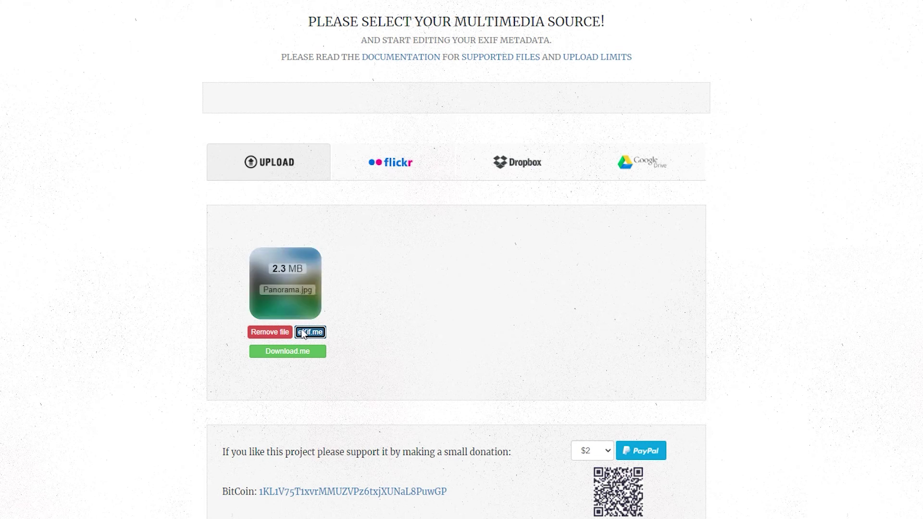
pyautogui.click(290, 357)
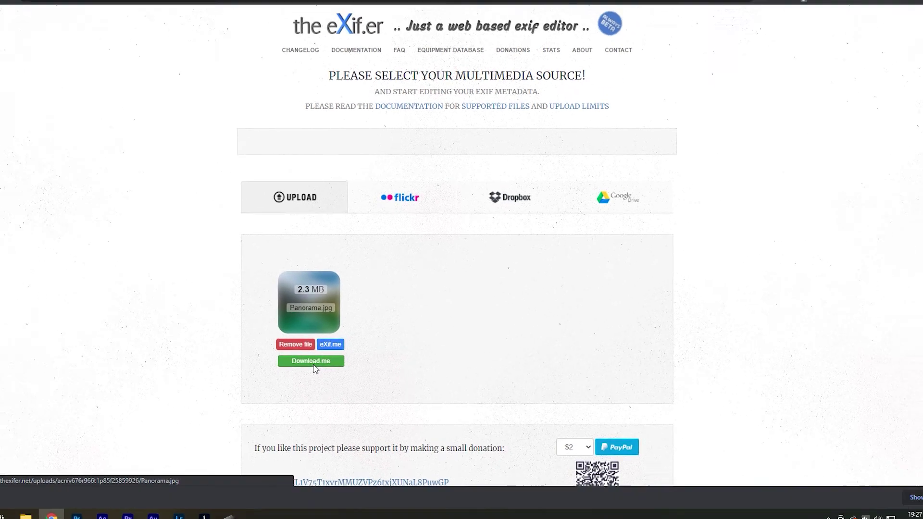
# Step: Attach Panorama.jpg from Downloads to a new Facebook profile post and publish it
pyautogui.hotkey('ctrl', 'shift', 'Tab')
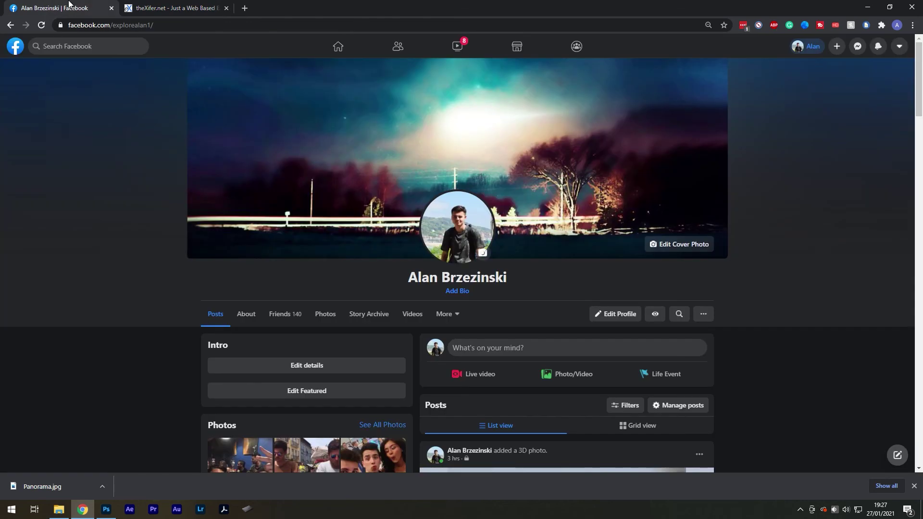
pyautogui.scroll(-2, 764, 222)
pyautogui.click(609, 270)
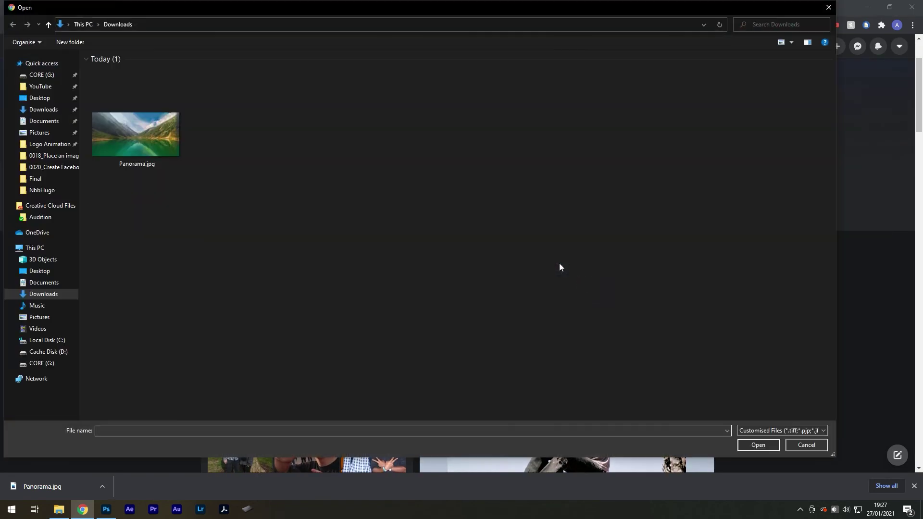
pyautogui.doubleClick(135, 92)
pyautogui.click(451, 366)
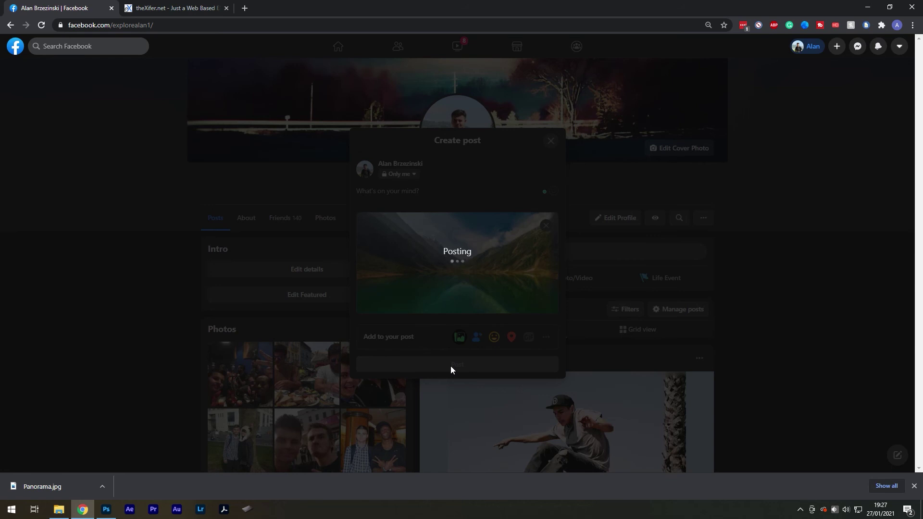
pyautogui.scroll(-6, 778, 300)
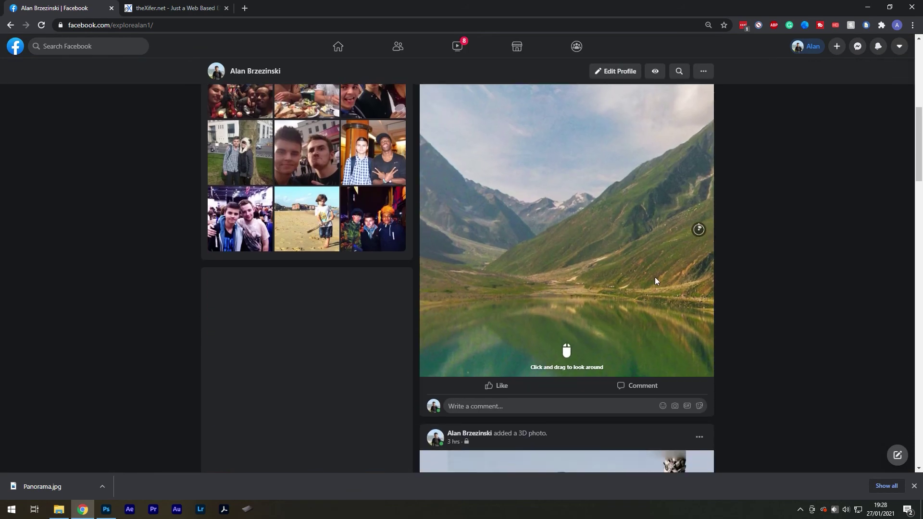